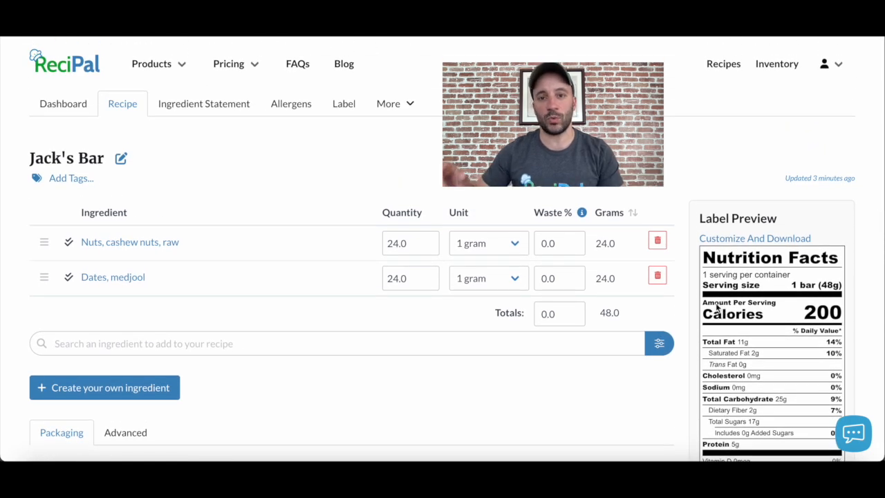
Open the recipe's nutrition breakdown and examine the fat, carbohydrate, fiber, sugar and protein values of each ingredient.
{"action": "left_click", "coordinate": [409, 105]}
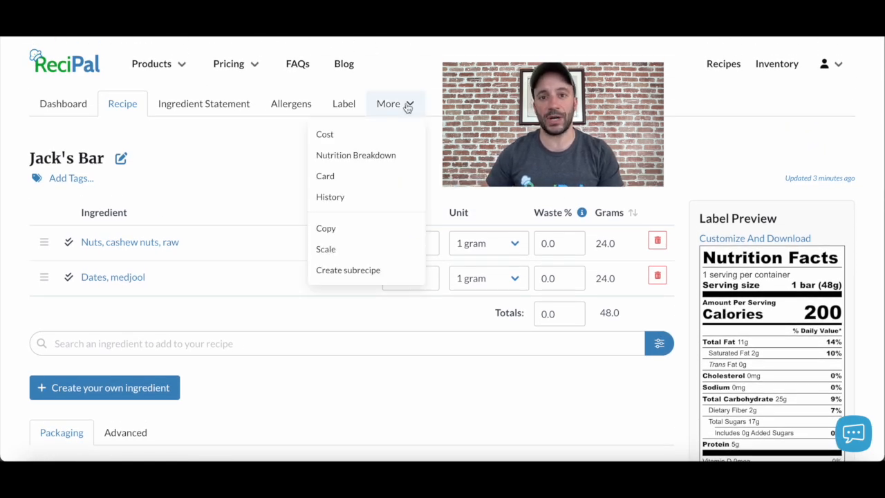
{"action": "left_click", "coordinate": [383, 158]}
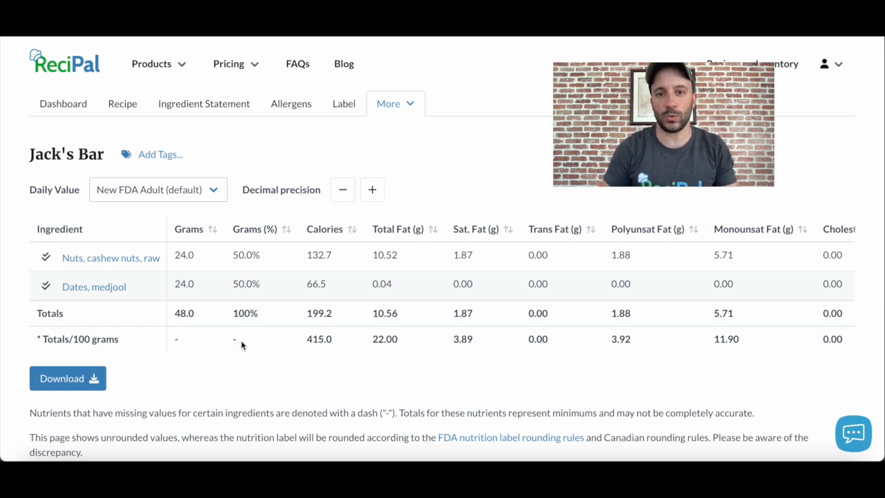
{"action": "scroll", "coordinate": [241, 345], "scroll_direction": "right", "scroll_amount": 10}
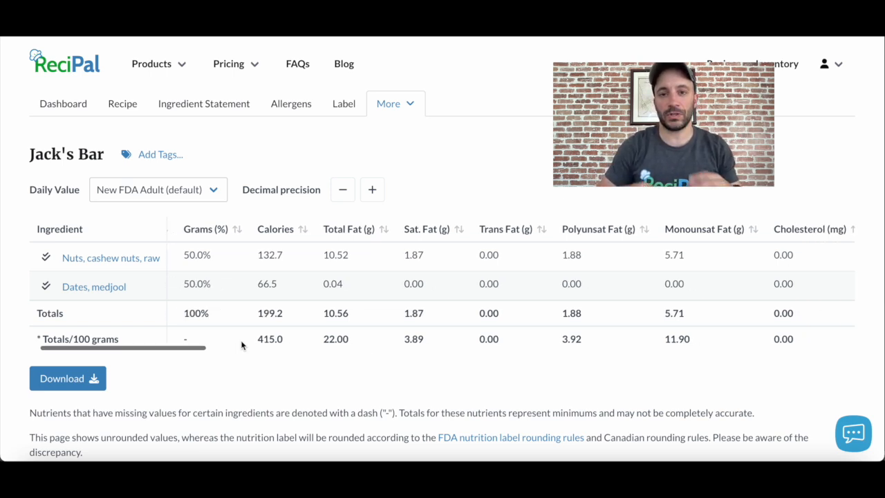
{"action": "scroll", "coordinate": [243, 342], "scroll_direction": "right", "scroll_amount": 5}
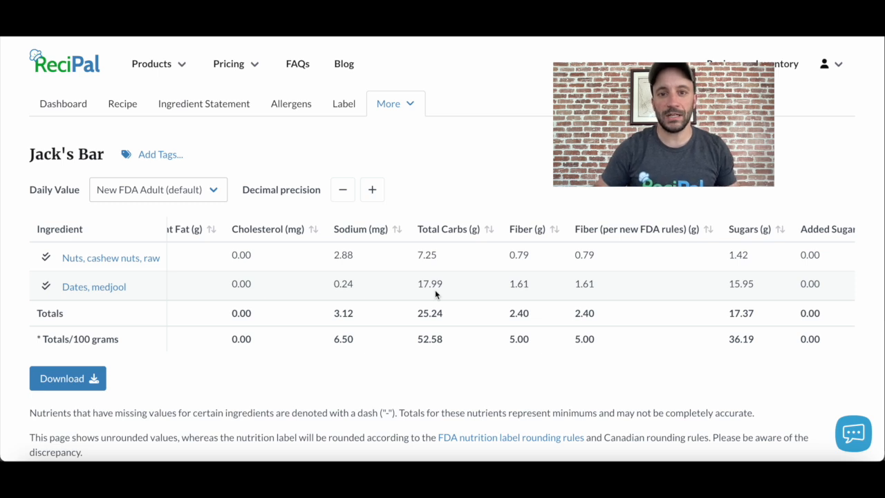
{"action": "scroll", "coordinate": [434, 291], "scroll_direction": "right", "scroll_amount": 10}
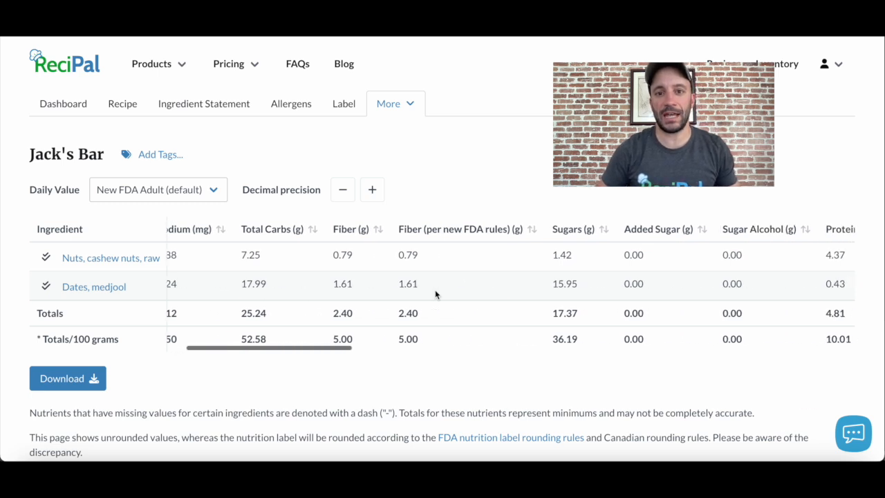
{"action": "scroll", "coordinate": [435, 290], "scroll_direction": "right", "scroll_amount": 2}
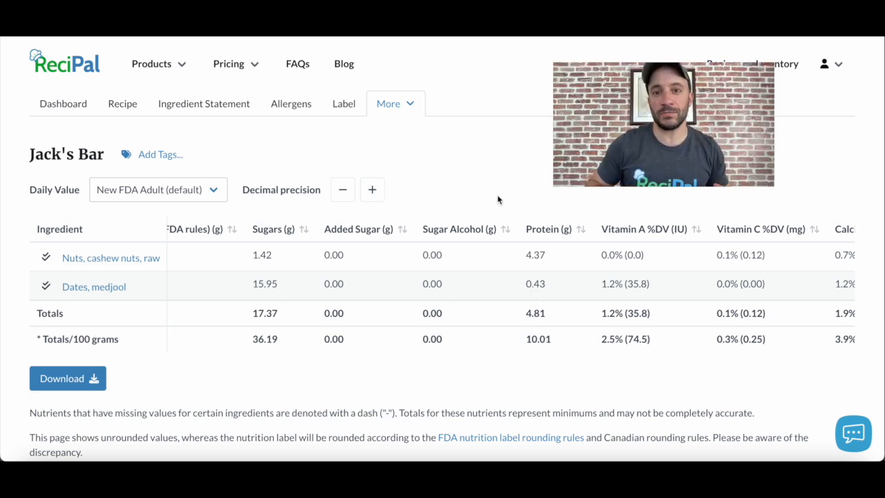
Return to the recipe and set the raw cashew nuts to 30 grams and the medjool dates to 18 grams.
{"action": "left_click", "coordinate": [135, 112]}
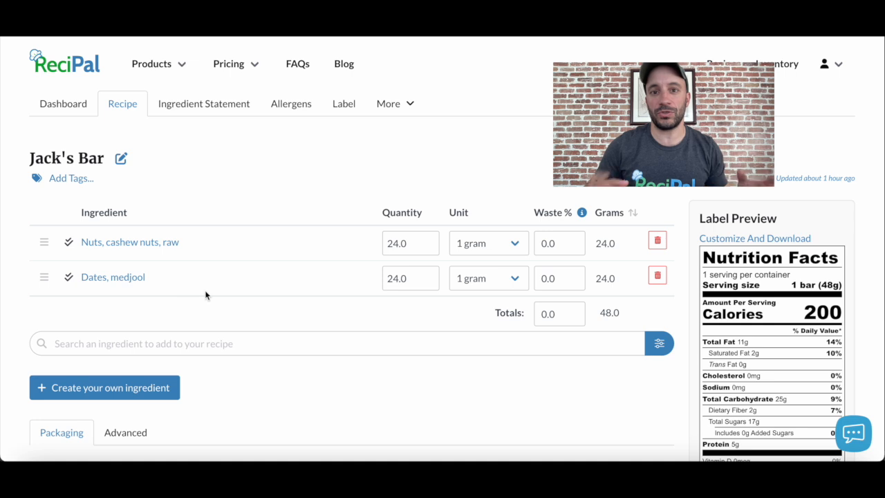
{"action": "double_click", "coordinate": [413, 244]}
{"action": "type", "text": "30"}
{"action": "key", "text": "Return"}
{"action": "left_click_drag", "start_coordinate": [417, 280], "coordinate": [362, 282]}
{"action": "key", "text": "BackSpace"}
{"action": "type", "text": "18"}
{"action": "left_click", "coordinate": [469, 380]}
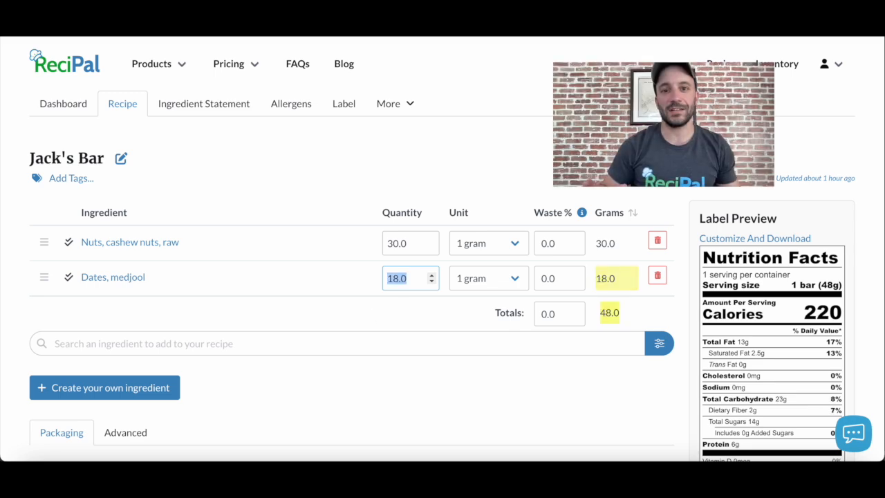
Search for "almonds" and add "Nuts, almonds" to the recipe with a quantity of 30 grams.
{"action": "scroll", "coordinate": [476, 390], "scroll_direction": "down", "scroll_amount": 2}
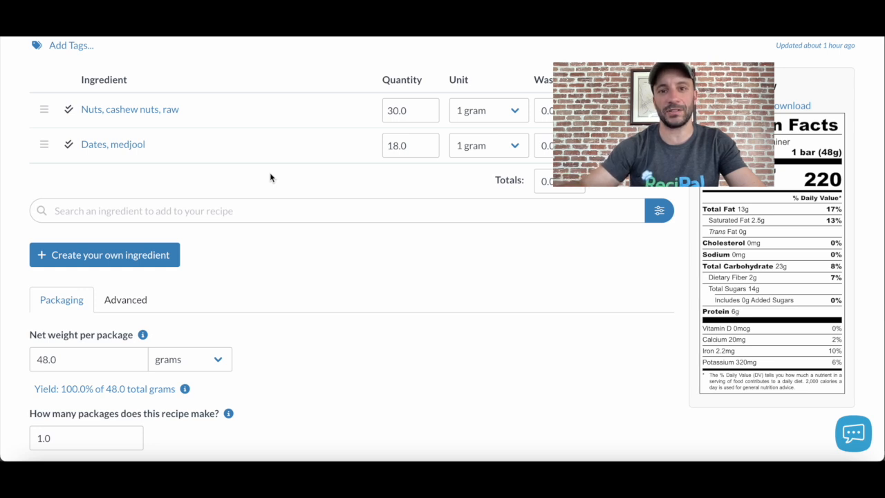
{"action": "left_click", "coordinate": [117, 211]}
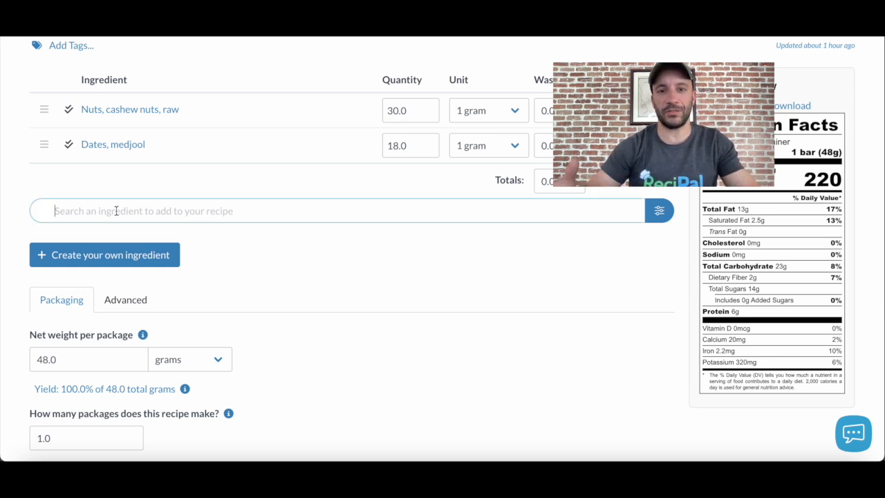
{"action": "type", "text": "almonds"}
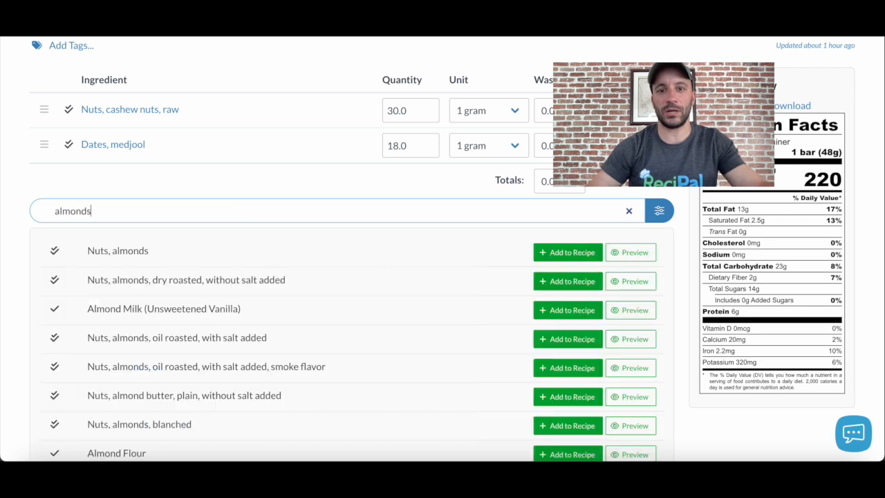
{"action": "left_click", "coordinate": [551, 252]}
{"action": "left_click_drag", "start_coordinate": [406, 180], "coordinate": [342, 179]}
{"action": "type", "text": "30"}
{"action": "key", "text": "Return"}
Search for "peanuts" and add "Peanuts, all types, raw" to the recipe with a quantity of 30 grams.
{"action": "left_click", "coordinate": [325, 248]}
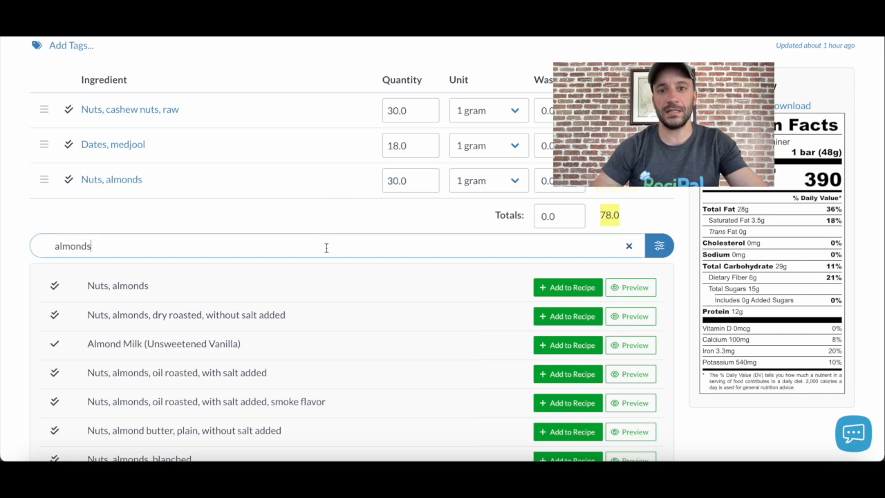
{"action": "double_click", "coordinate": [327, 248]}
{"action": "type", "text": "peanuts"}
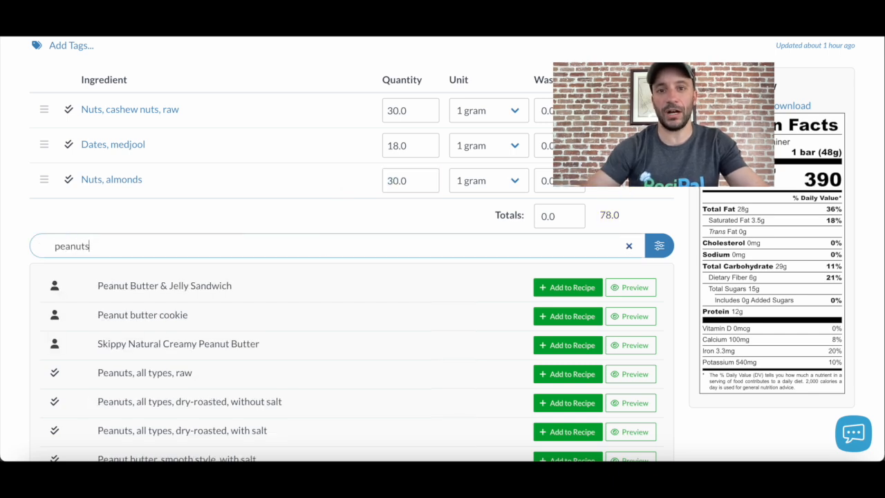
{"action": "left_click", "coordinate": [545, 374]}
{"action": "left_click_drag", "start_coordinate": [408, 217], "coordinate": [357, 223]}
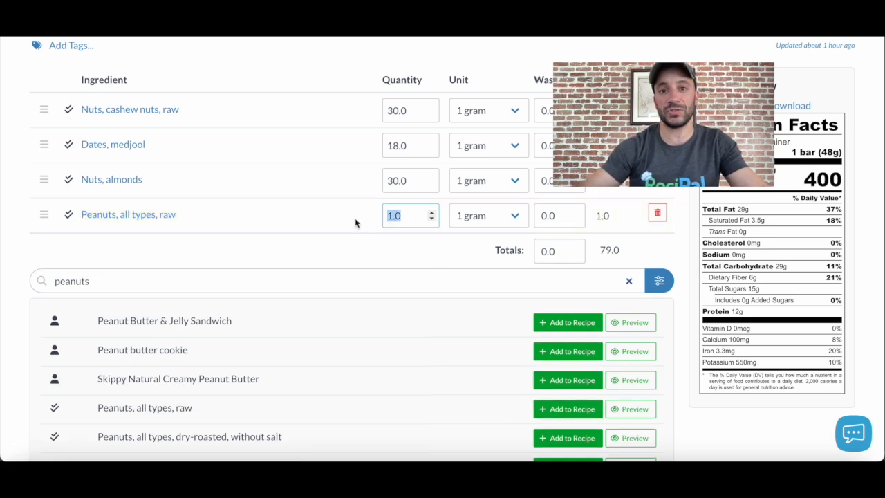
{"action": "type", "text": "30"}
{"action": "key", "text": "Return"}
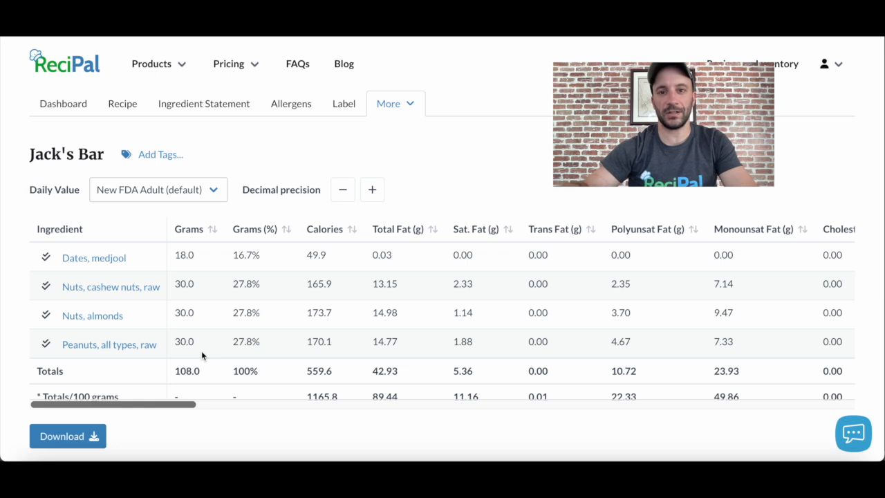
Compare the carbohydrate, fiber, sugar, protein and vitamin values of the dates, cashews, almonds and peanuts in the nutrition breakdown.
{"action": "scroll", "coordinate": [201, 352], "scroll_direction": "right", "scroll_amount": 10}
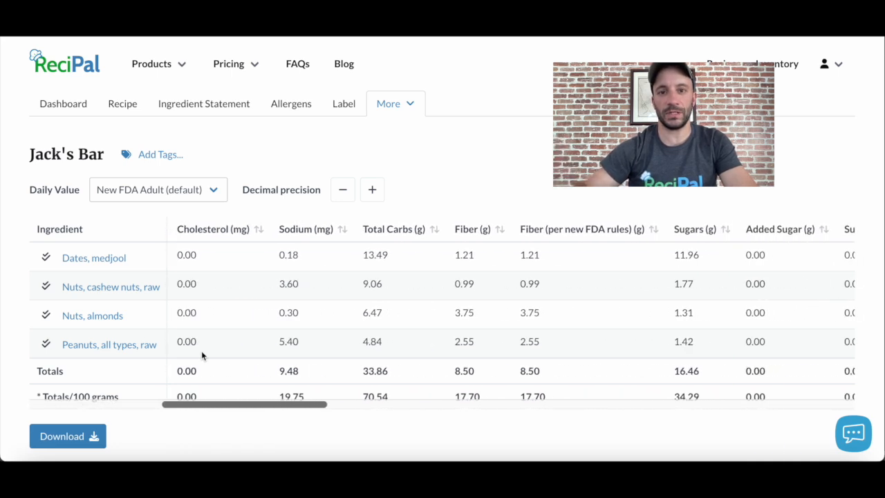
{"action": "scroll", "coordinate": [201, 351], "scroll_direction": "right", "scroll_amount": 3}
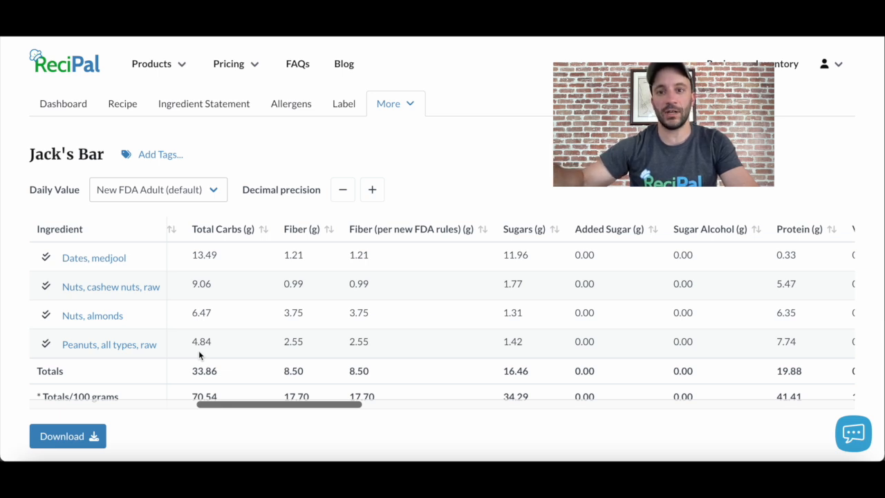
{"action": "scroll", "coordinate": [518, 350], "scroll_direction": "right", "scroll_amount": 10}
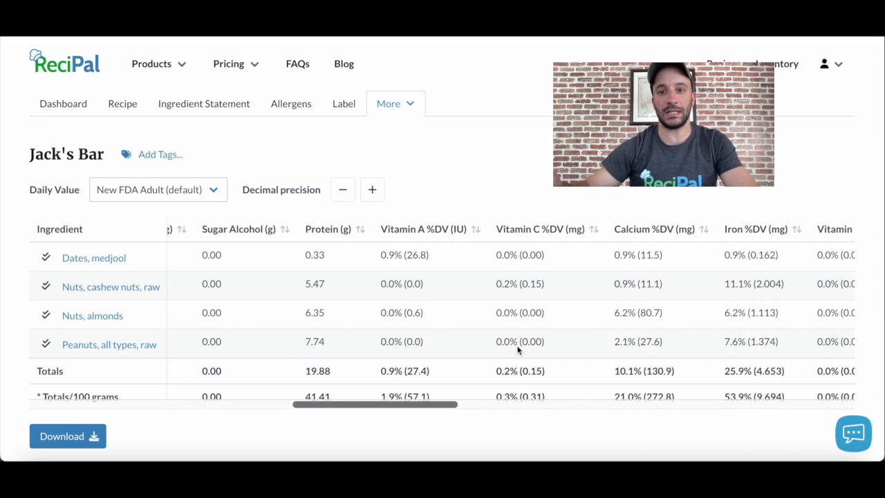
{"action": "scroll", "coordinate": [518, 350], "scroll_direction": "right", "scroll_amount": 4}
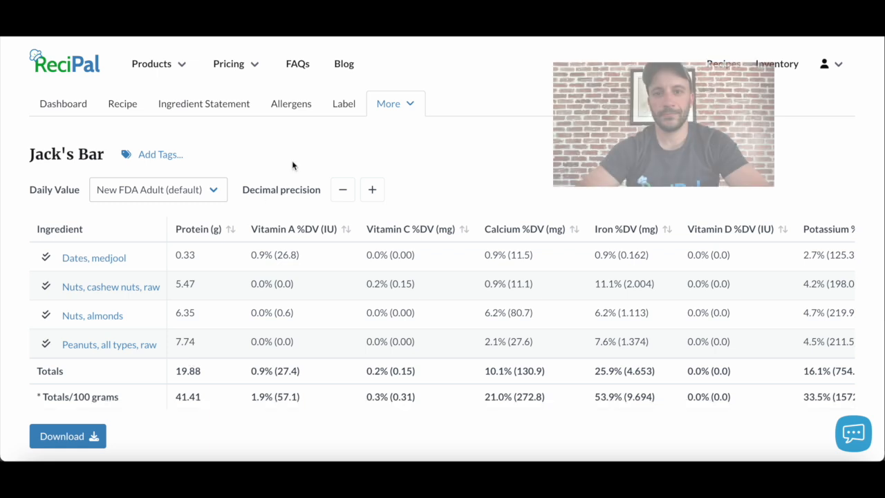
Return to the recipe, delete the cashew nuts and almonds, and check the updated nutrition label preview.
{"action": "left_click", "coordinate": [125, 107]}
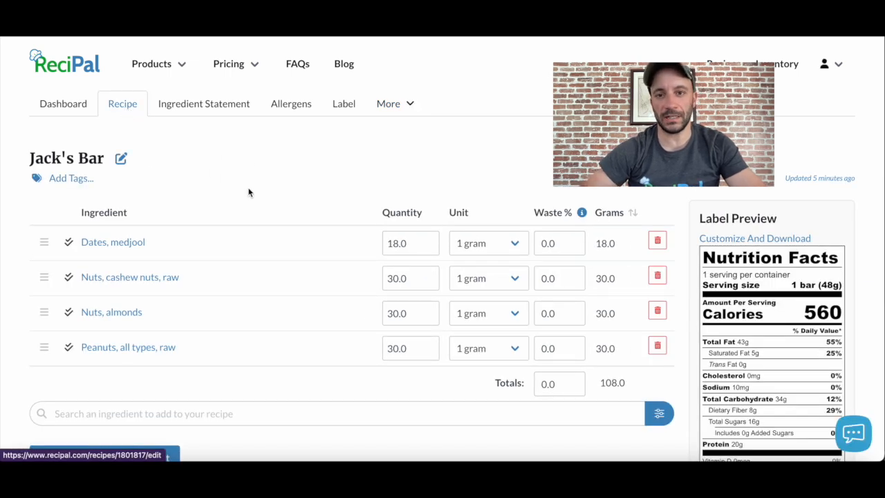
{"action": "left_click", "coordinate": [657, 276]}
{"action": "left_click", "coordinate": [655, 276]}
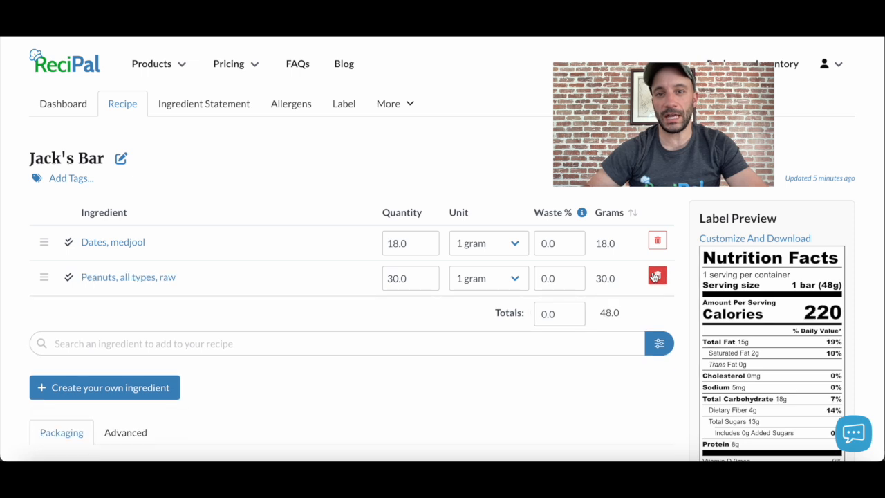
{"action": "scroll", "coordinate": [762, 350], "scroll_direction": "down", "scroll_amount": 3}
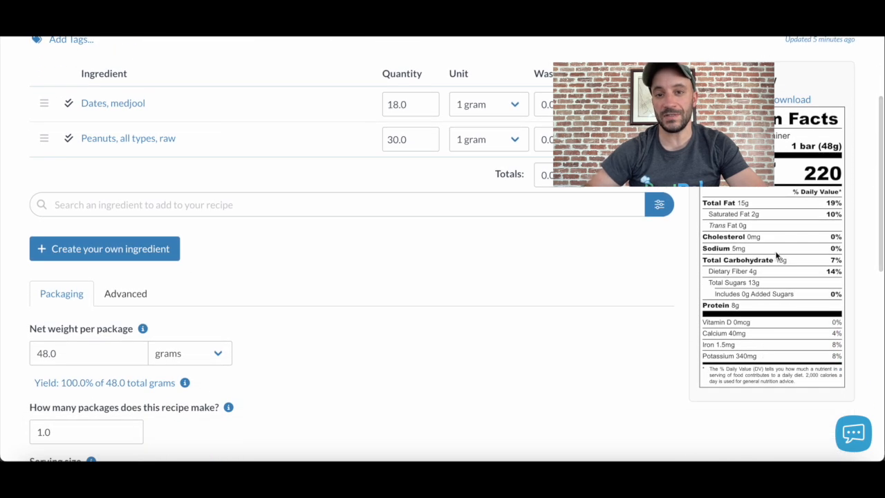